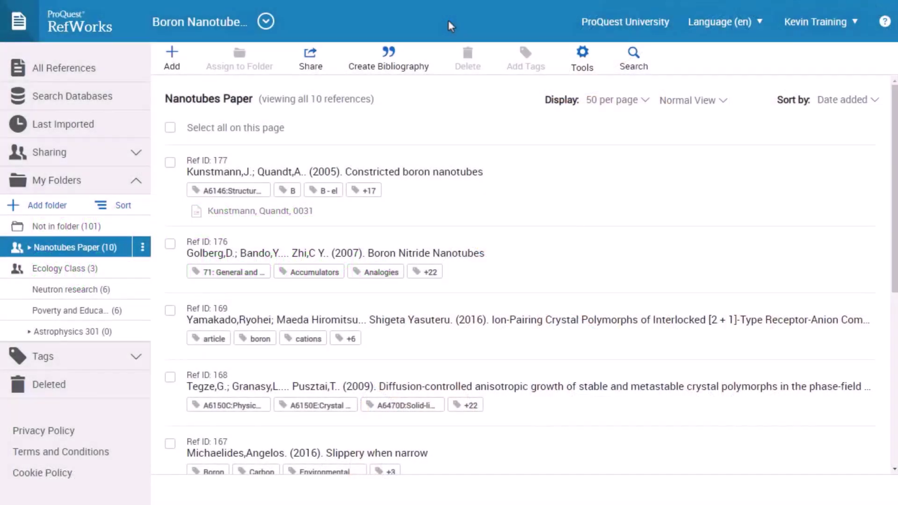
Start a folder bibliography and search output styles for 'american association of pharma'
left_click(405, 70)
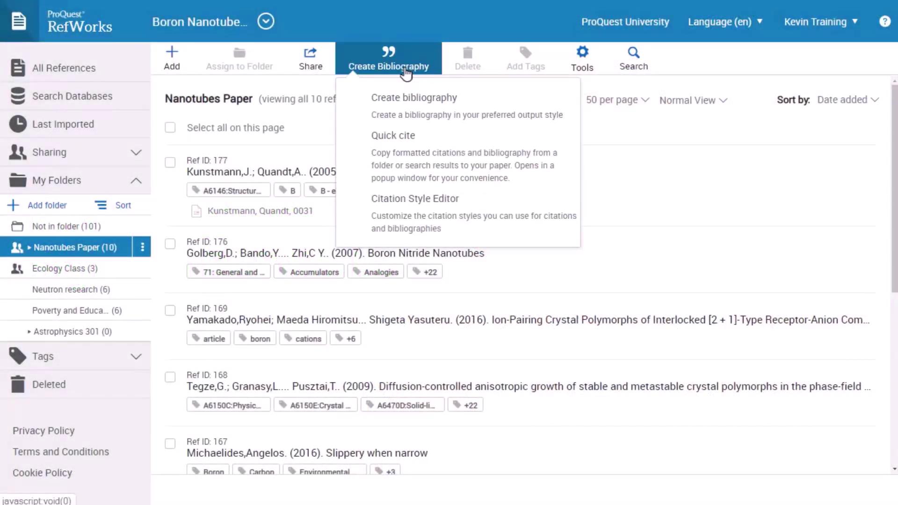
left_click(427, 114)
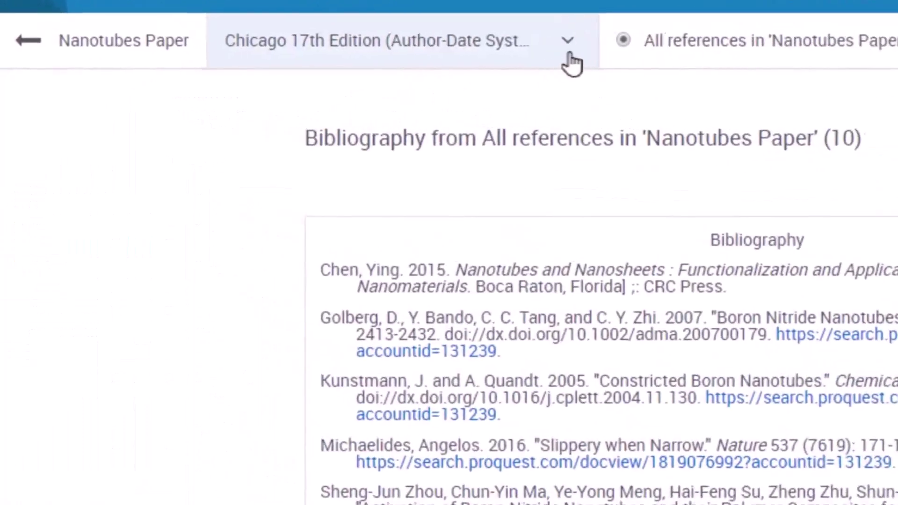
left_click(411, 52)
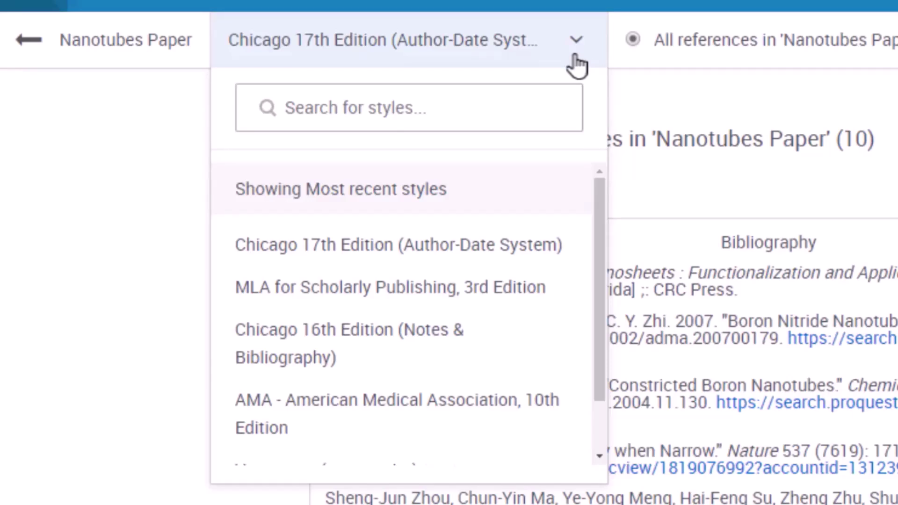
left_click(525, 100)
type("american association of pharma")
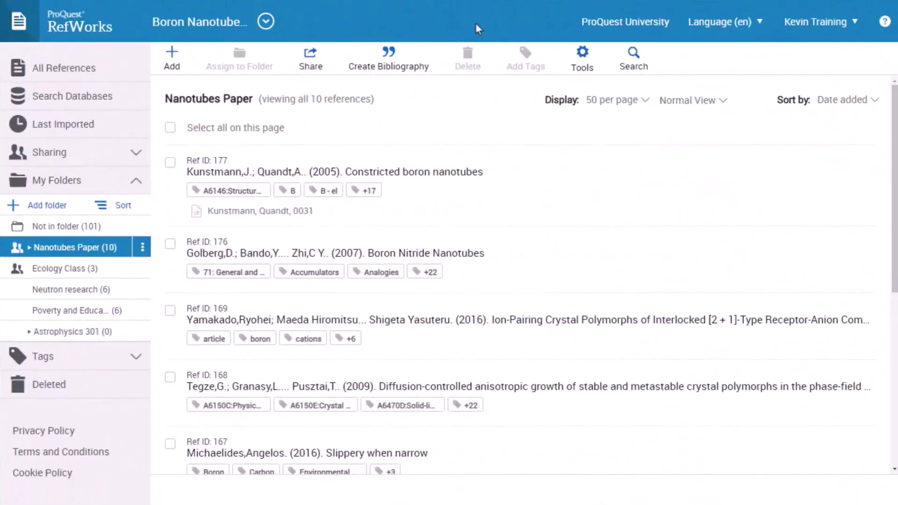
Open the Citation Style Editor and go to page 3 of the styles list
left_click(401, 81)
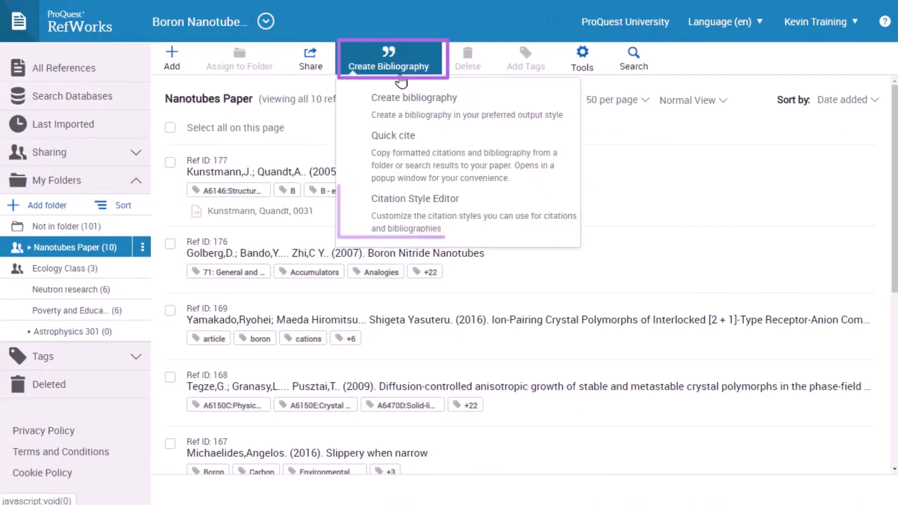
left_click(405, 206)
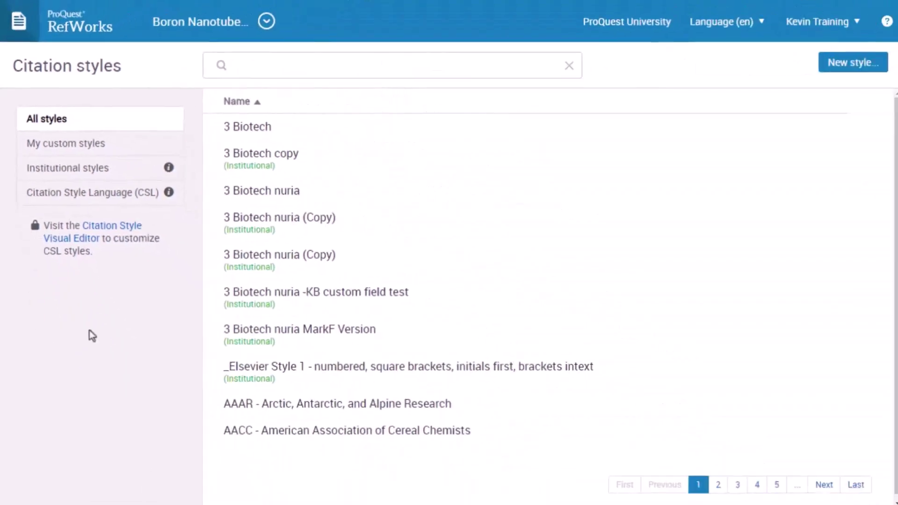
left_click(738, 485)
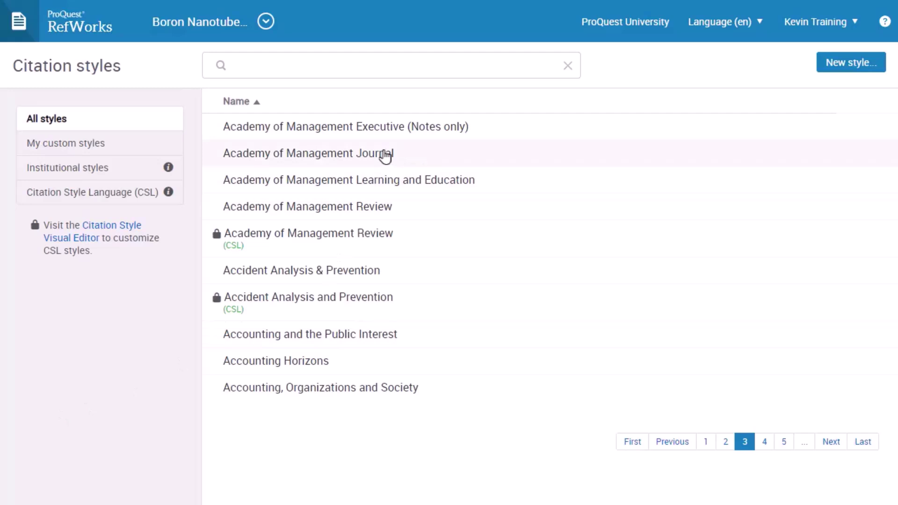
Duplicate Academy of Management Journal under the name 'Academy of Management Journal - Custom'
left_click(384, 155)
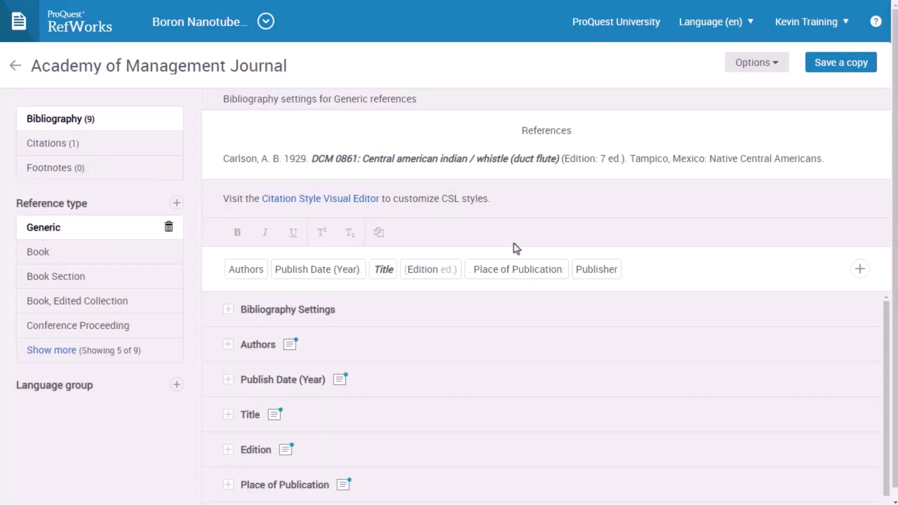
left_click(750, 66)
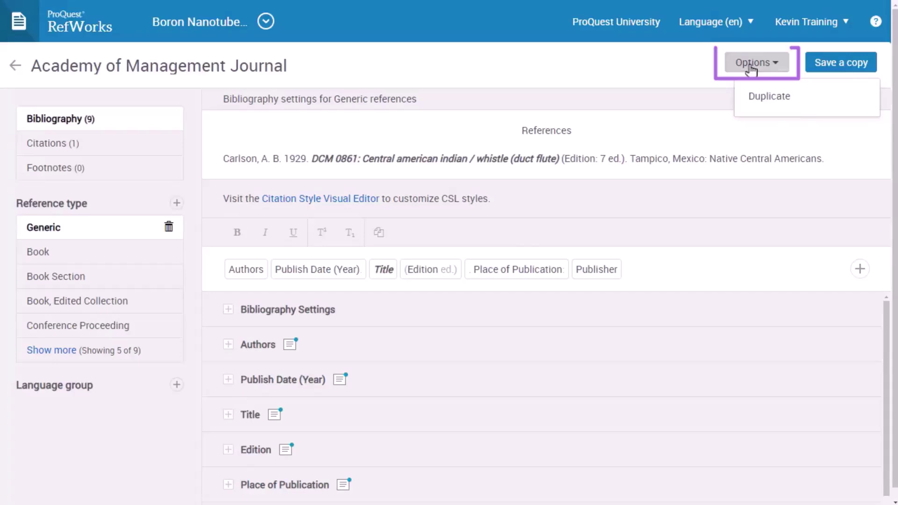
left_click(764, 99)
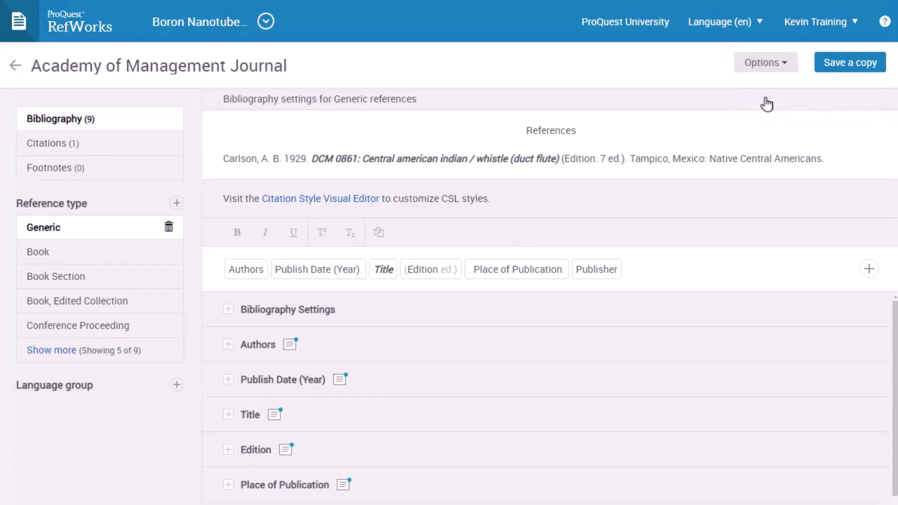
triple_click(436, 84)
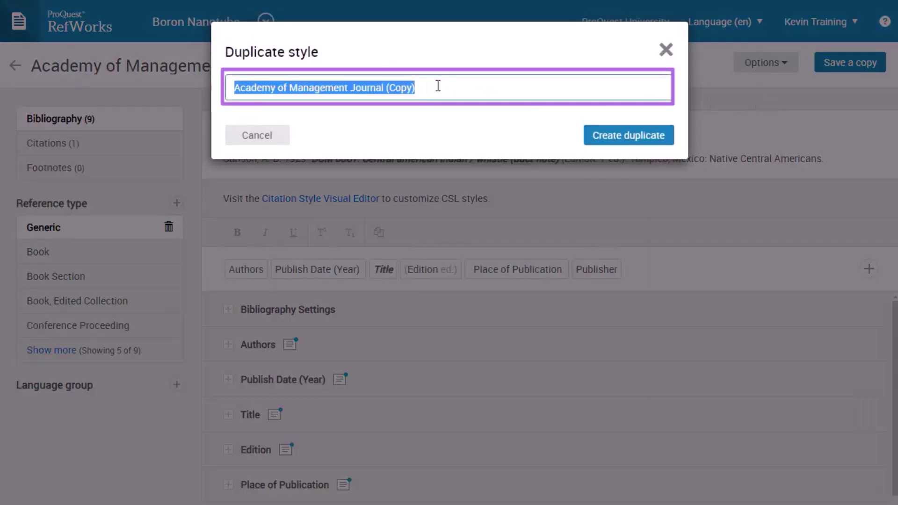
type("Academy of Management Journal - Custom")
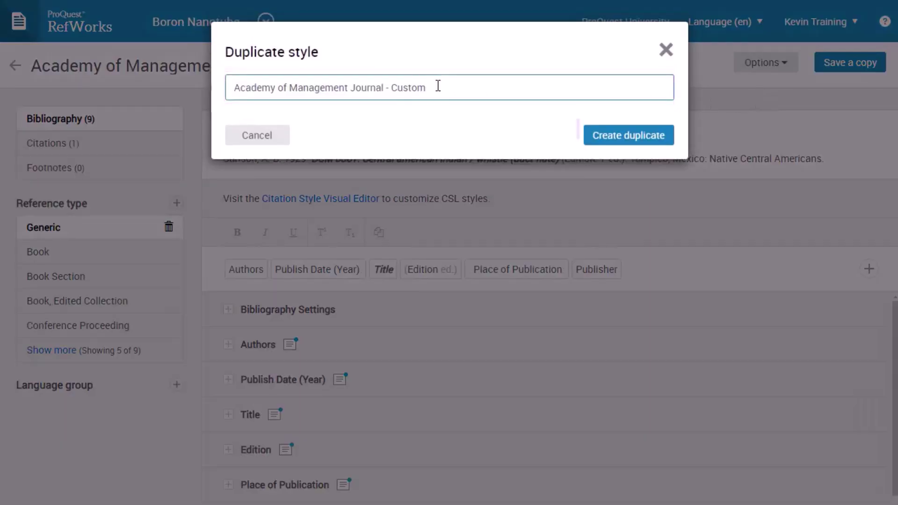
left_click(627, 144)
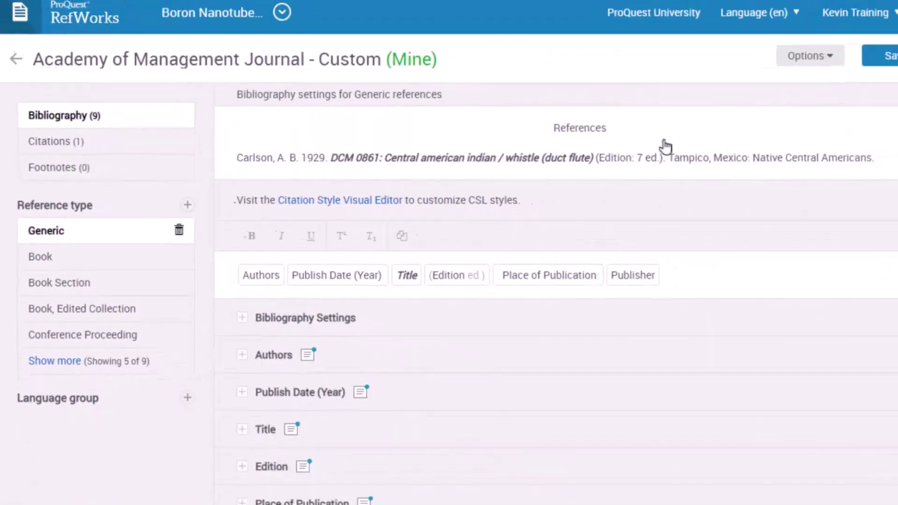
left_click_drag(323, 280, 283, 281)
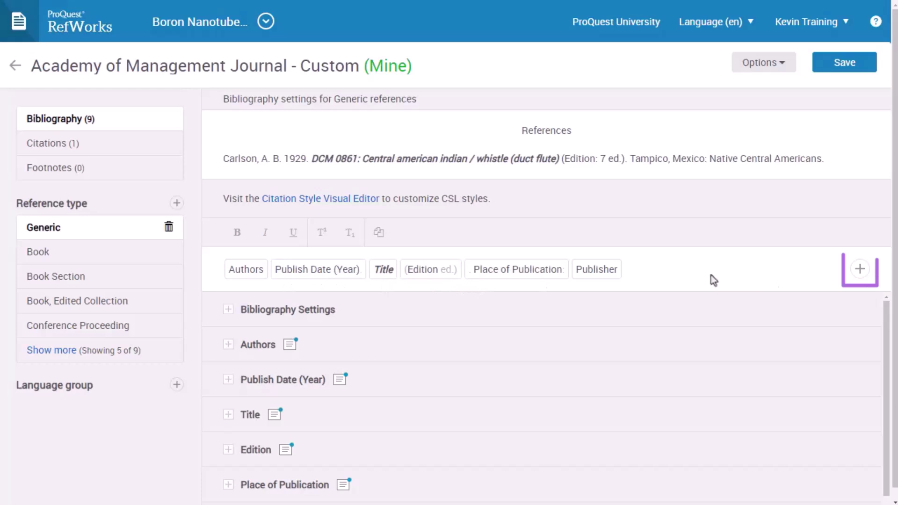
left_click(859, 272)
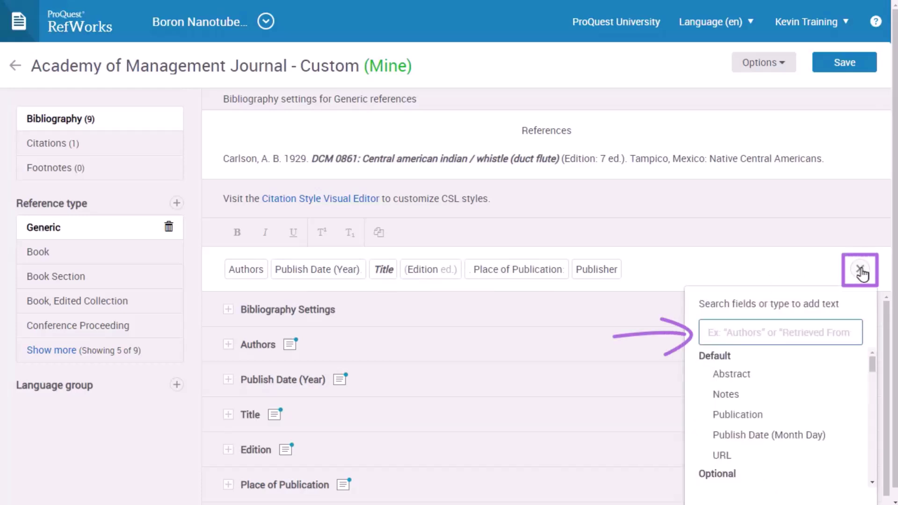
left_click(860, 271)
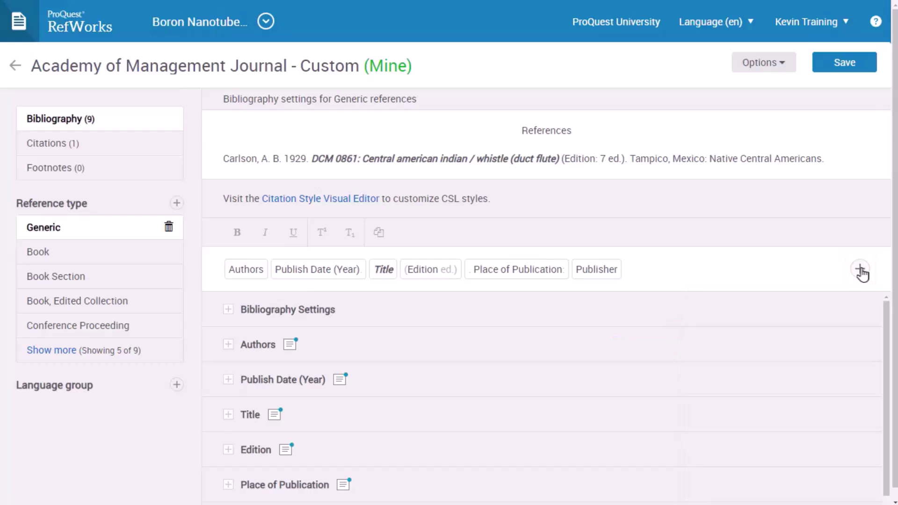
left_click(519, 276)
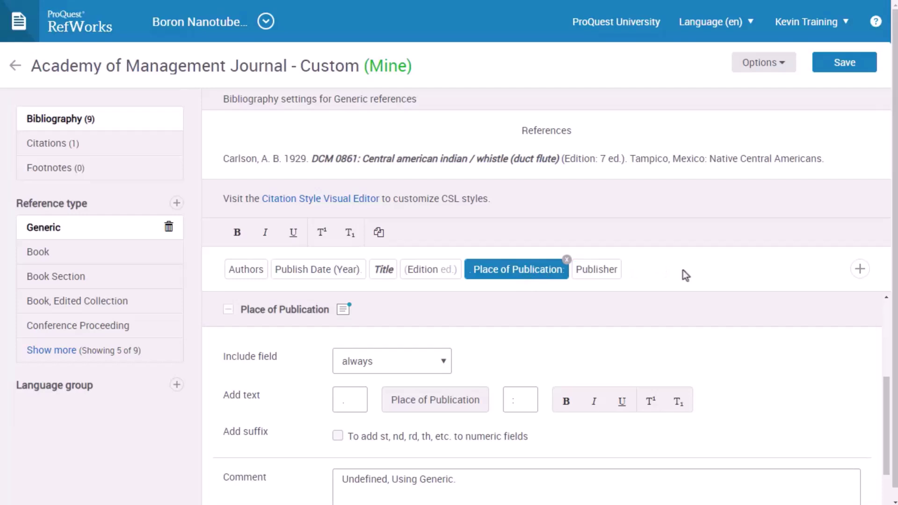
scroll(687, 276, "down", 1)
scroll(802, 378, "down", 2)
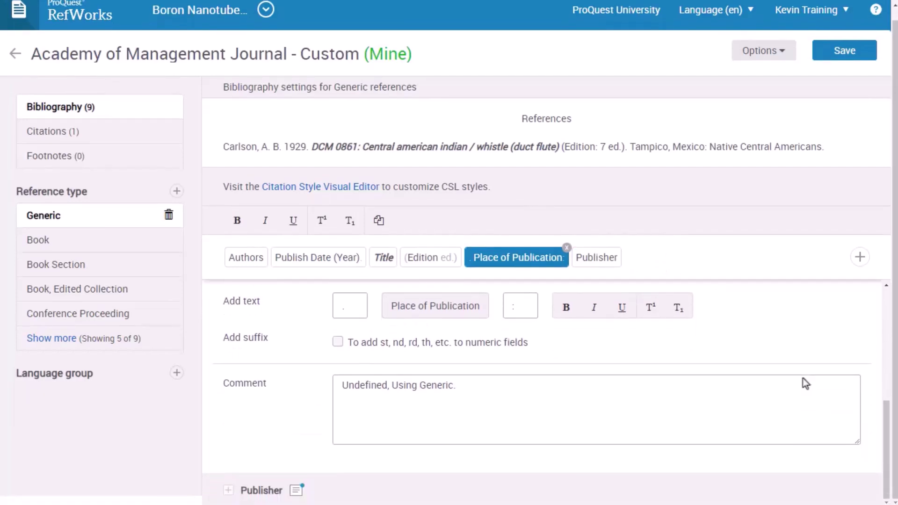
scroll(803, 378, "up", 3)
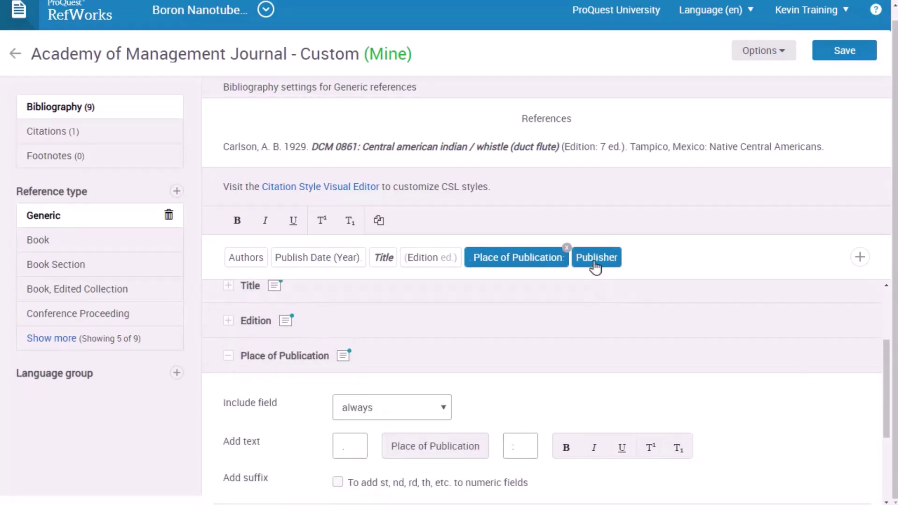
left_click(595, 262)
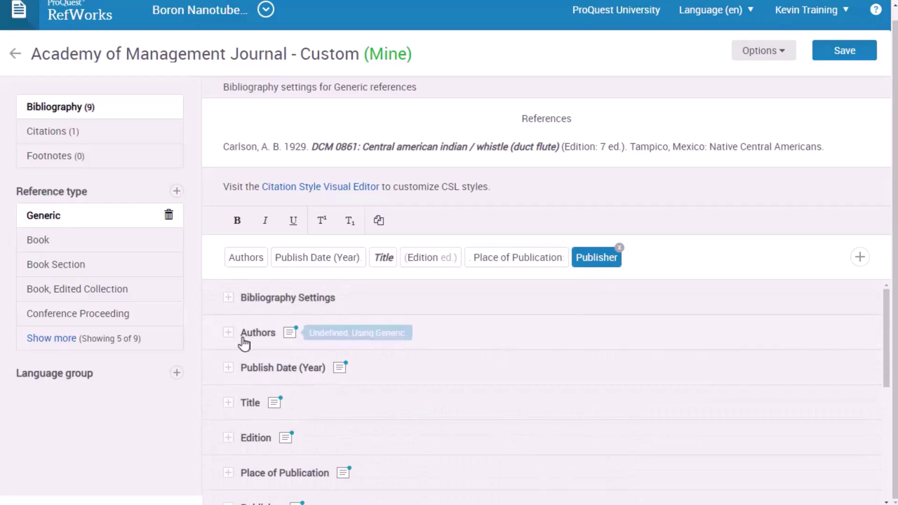
Check the Authors element and Book type, then the Citations and Footnotes settings
left_click(226, 334)
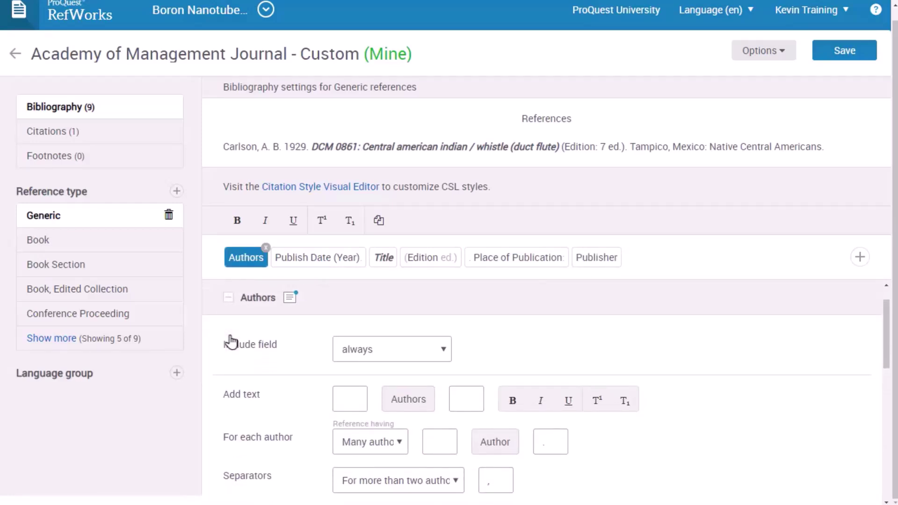
left_click(73, 247)
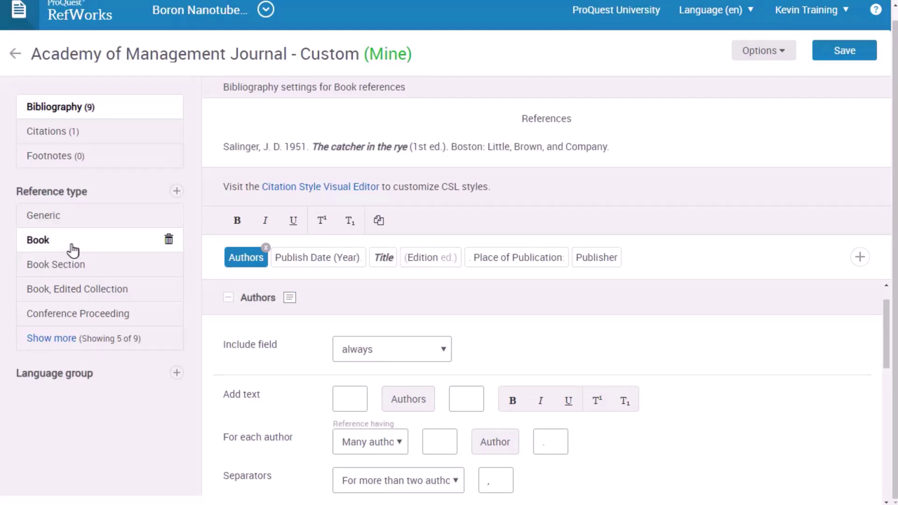
left_click(49, 136)
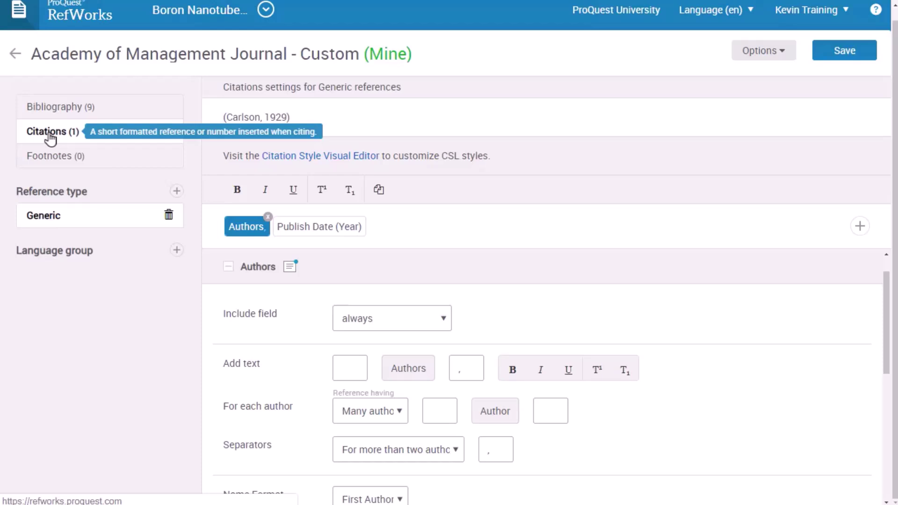
left_click(66, 163)
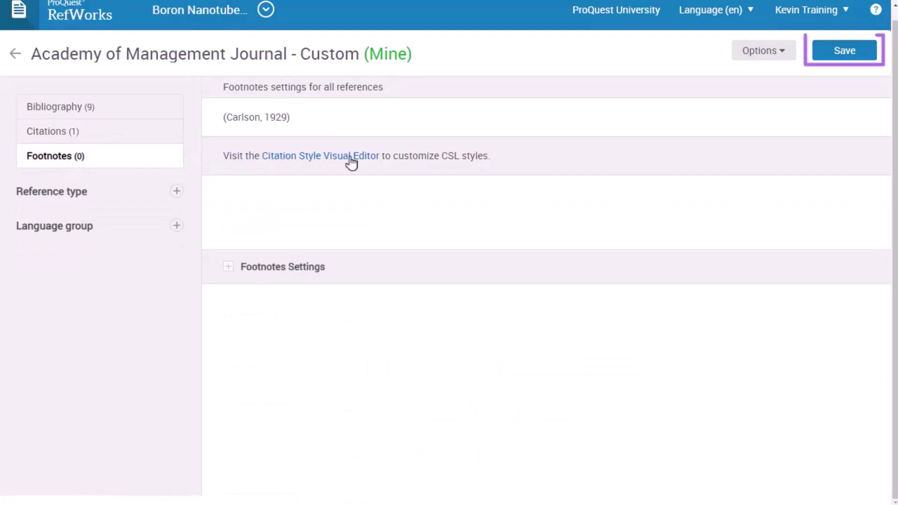
Save the custom style, share it with the institution, and return to My custom styles
left_click(859, 59)
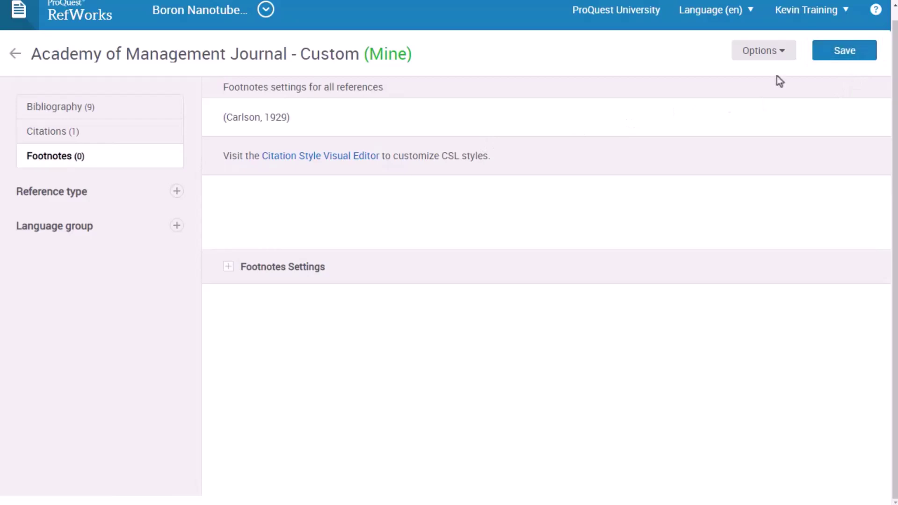
left_click(774, 60)
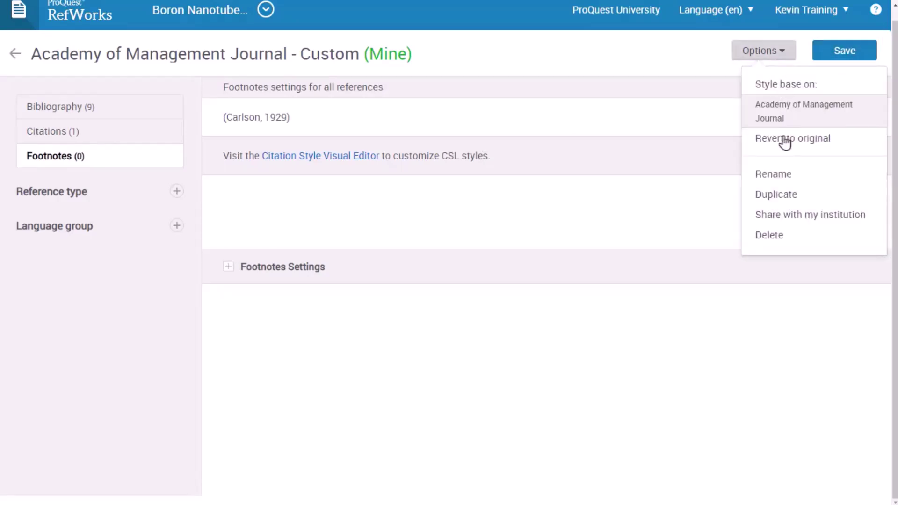
left_click(796, 222)
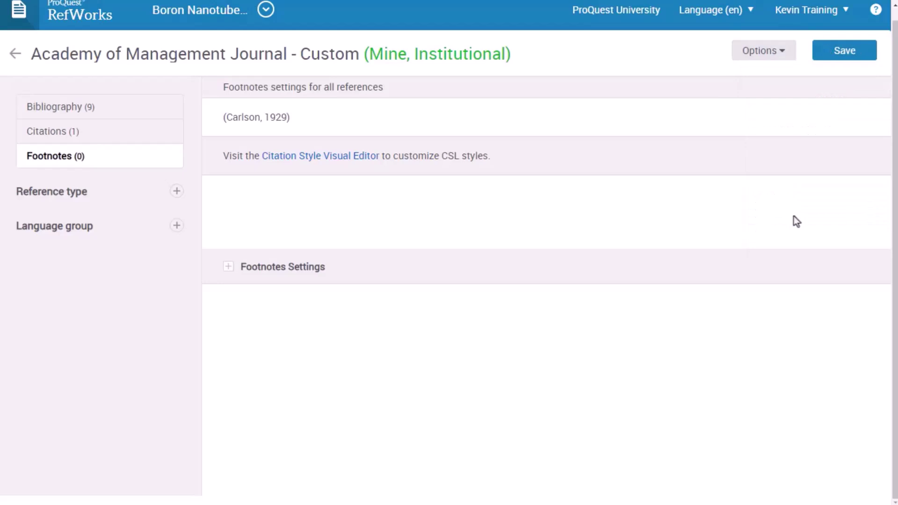
left_click(17, 54)
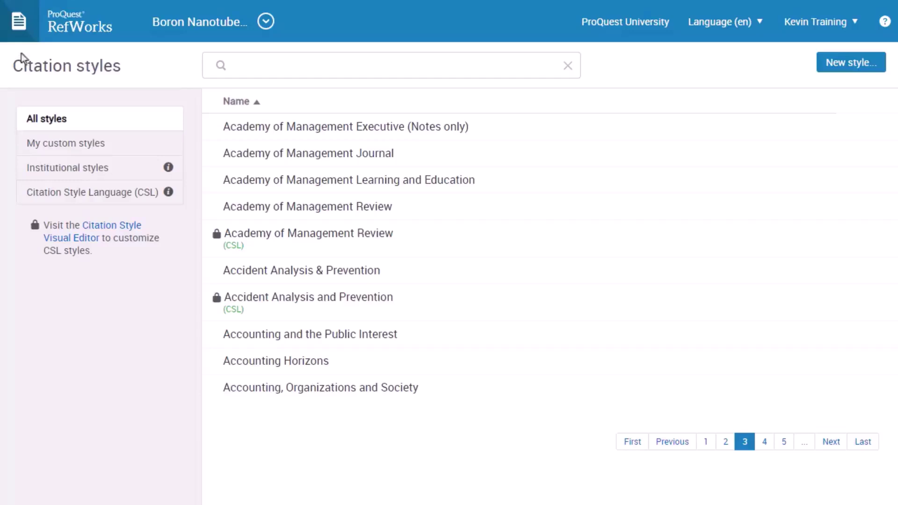
left_click(54, 147)
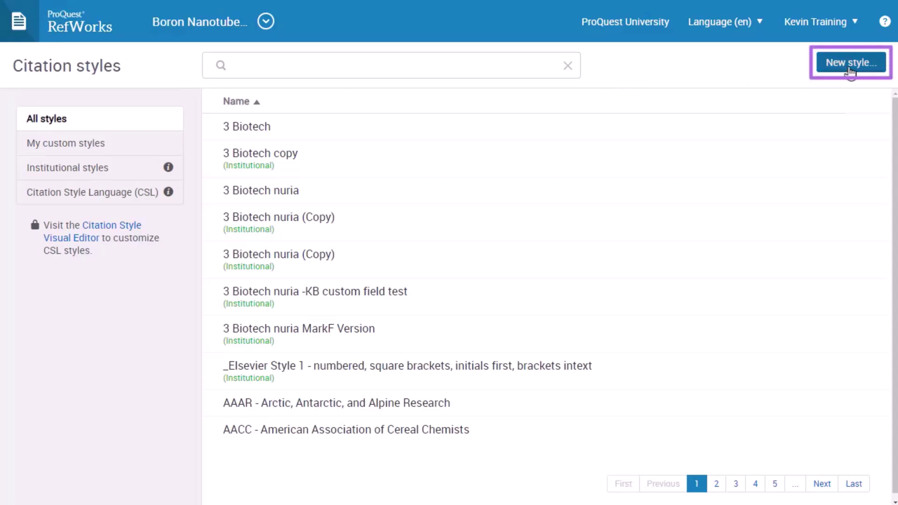
Create 'Emergency Radiology - Custom' based on Emergency Radiology, then delete it via Options
left_click(850, 65)
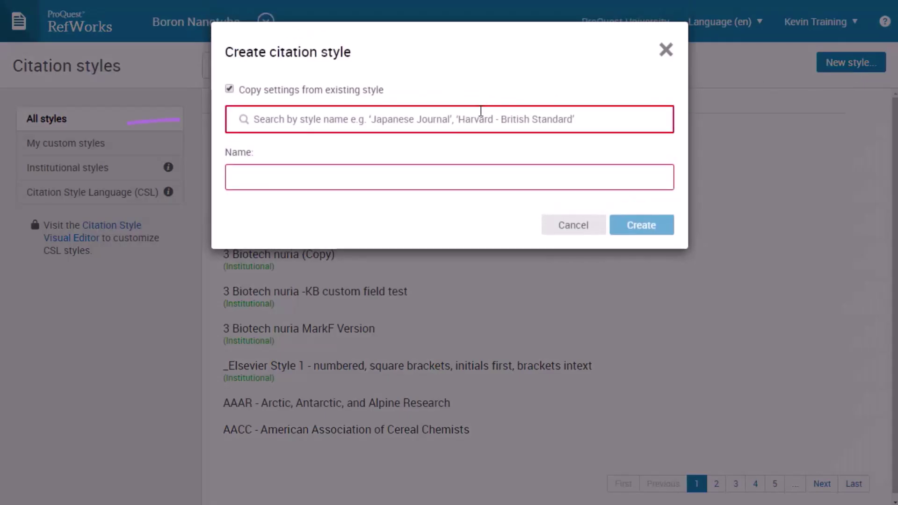
left_click(474, 121)
type("Emergency Radiology")
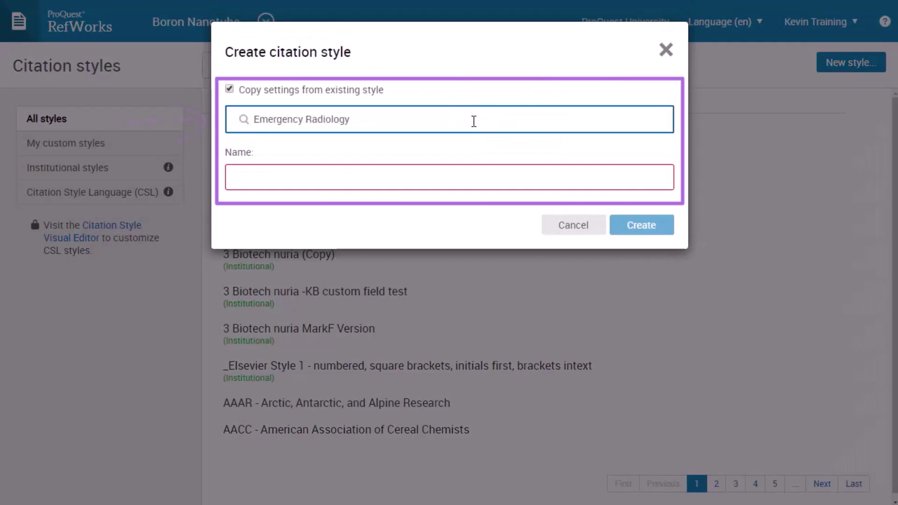
left_click(472, 178)
type("Emergency Radiology - Custom")
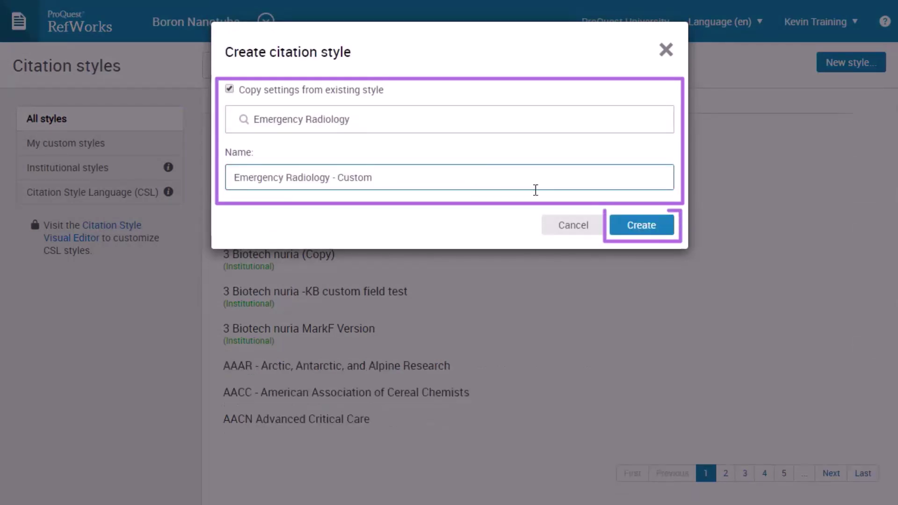
left_click(638, 232)
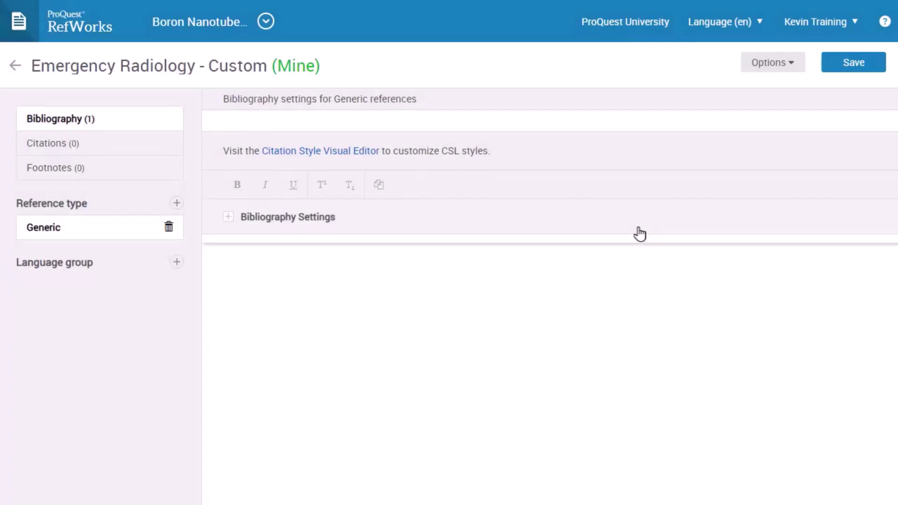
left_click(617, 229)
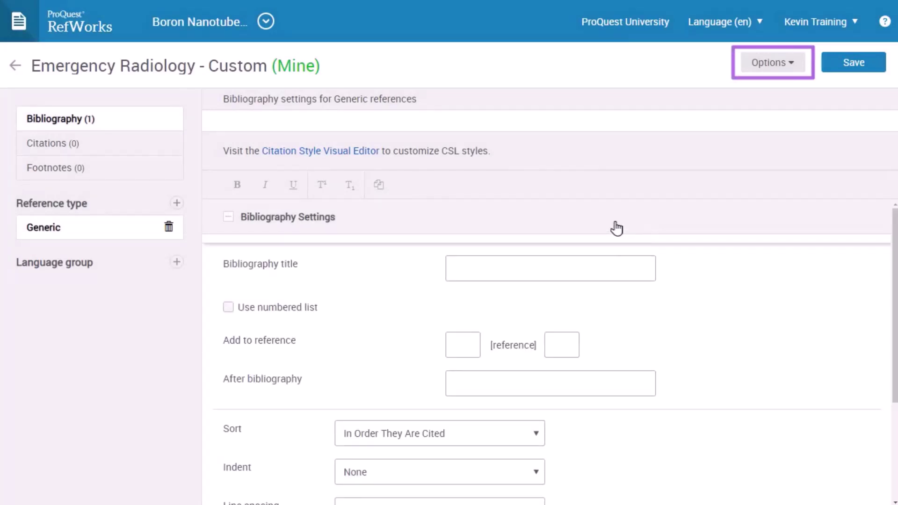
left_click(771, 65)
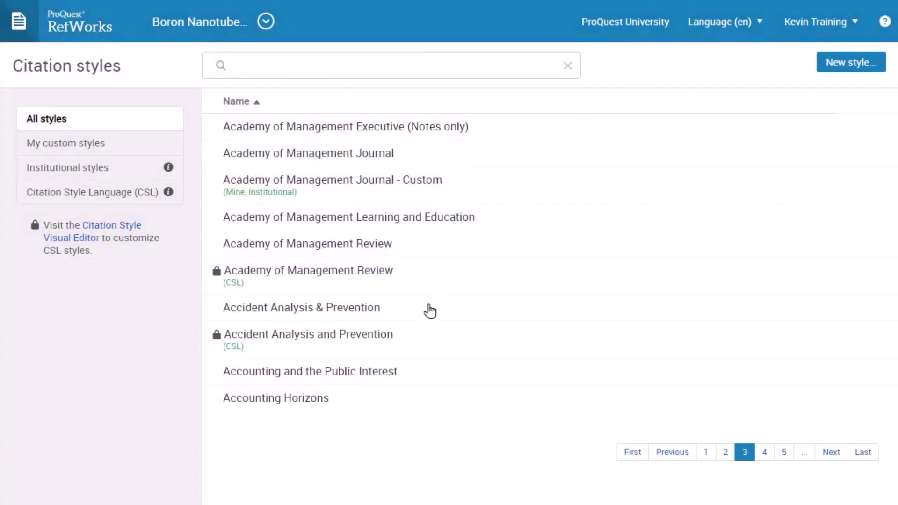
Open the Accident Analysis and Prevention CSL style and its Citation Style Visual Editor
left_click(340, 340)
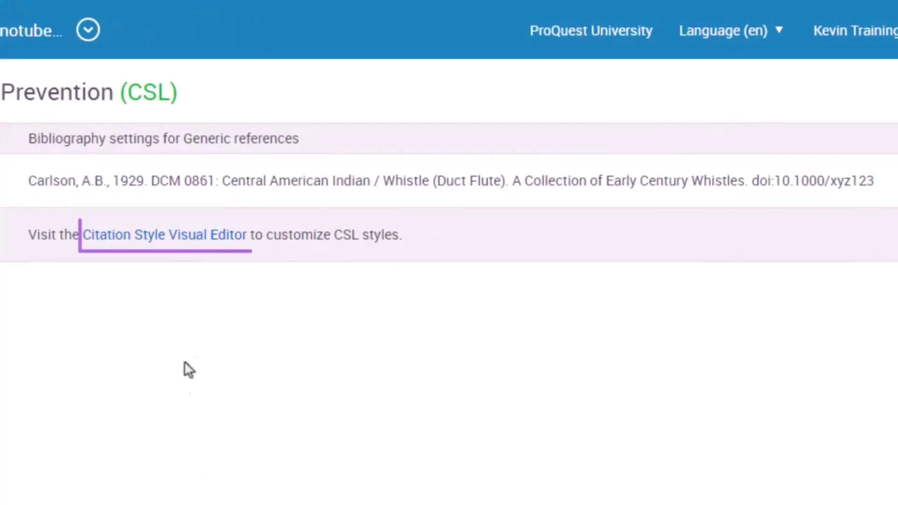
left_click(165, 237)
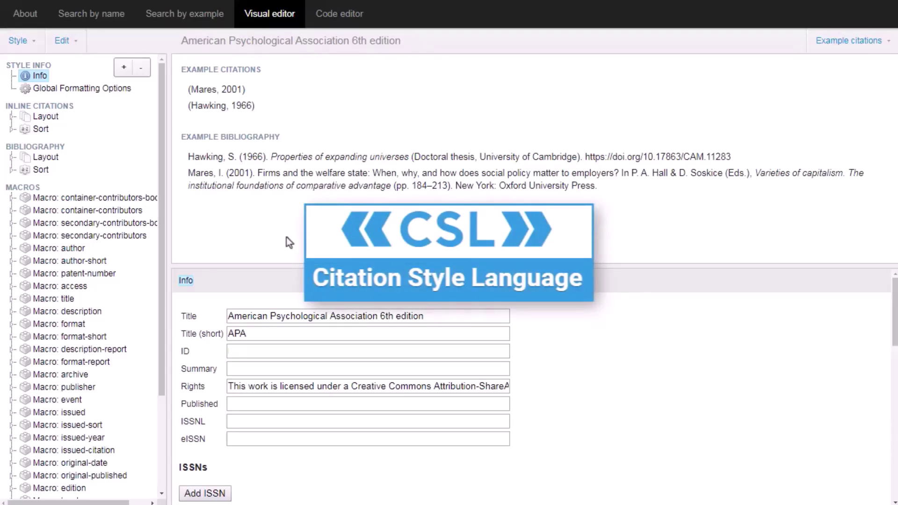
Look through the CSL Visual Editor's Edit and Style menus, then close them
left_click(62, 41)
left_click(21, 41)
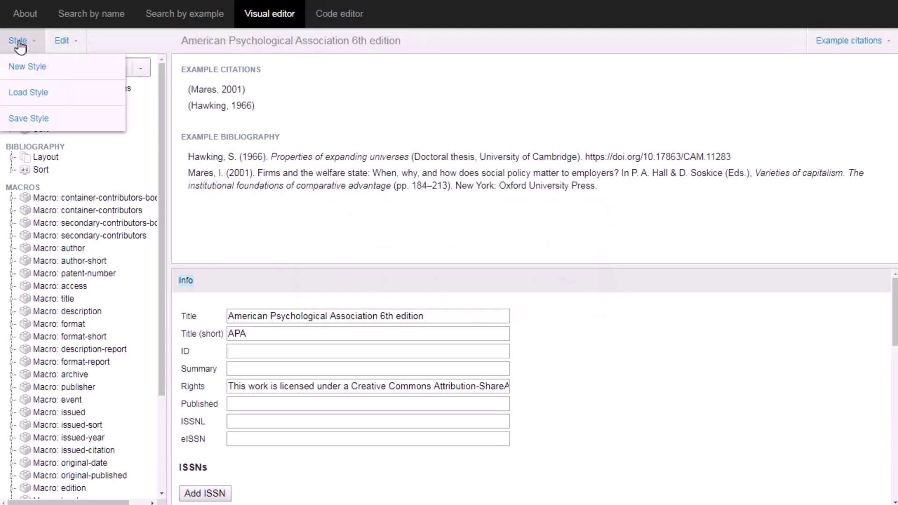
left_click(61, 40)
left_click(62, 43)
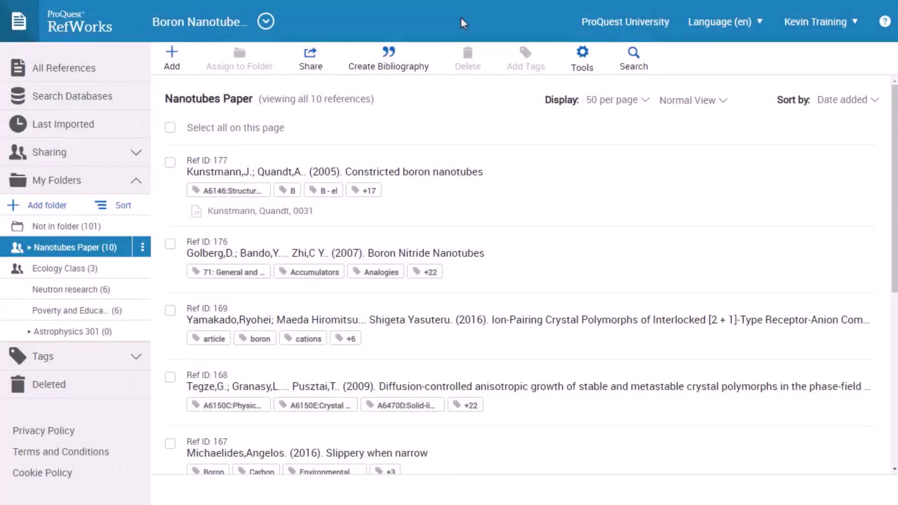
Build the Nanotubes Paper bibliography in the Academy of Management Journal - Custom style
left_click(387, 65)
left_click(392, 98)
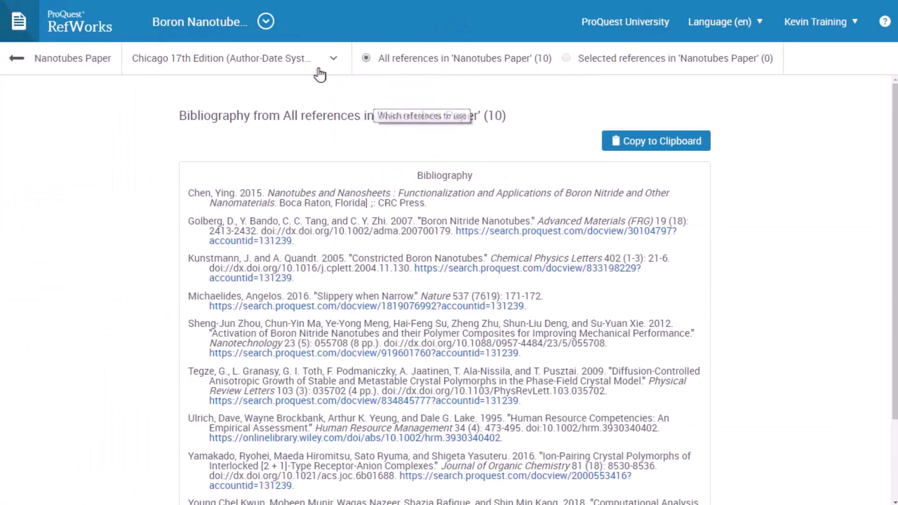
left_click(309, 68)
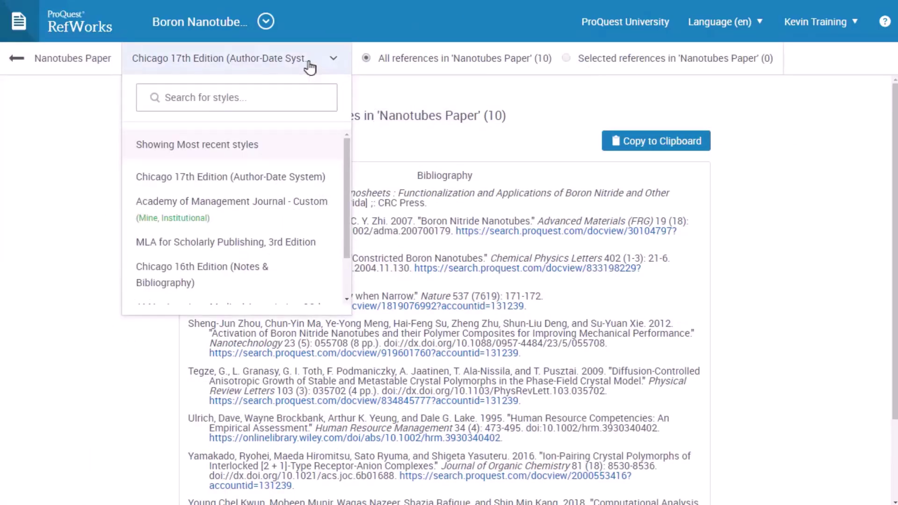
left_click(285, 208)
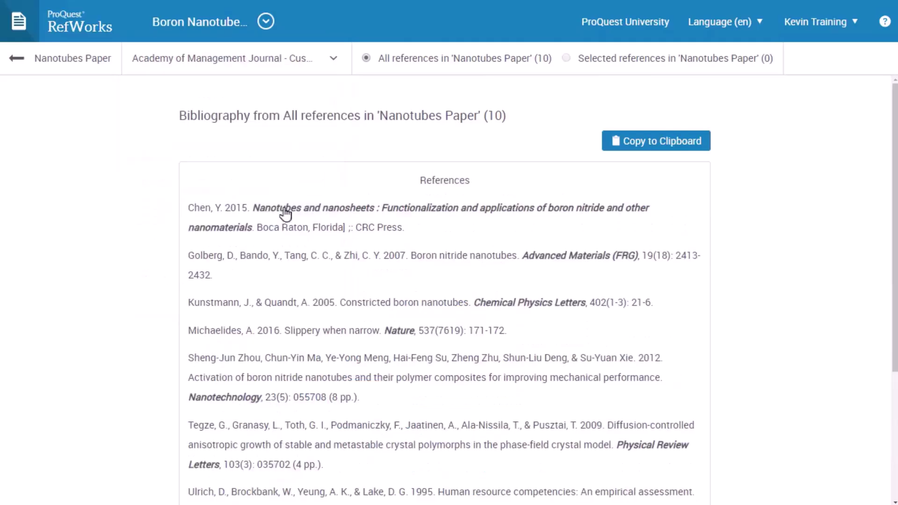